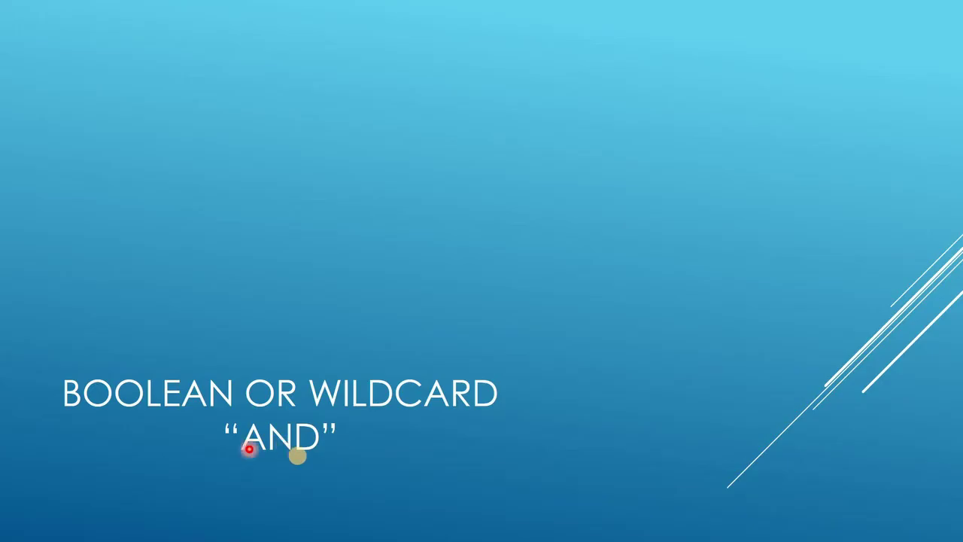
# Advance from the AND title slide to the Document Register search screenshot.
pyautogui.moveTo(101, 522)
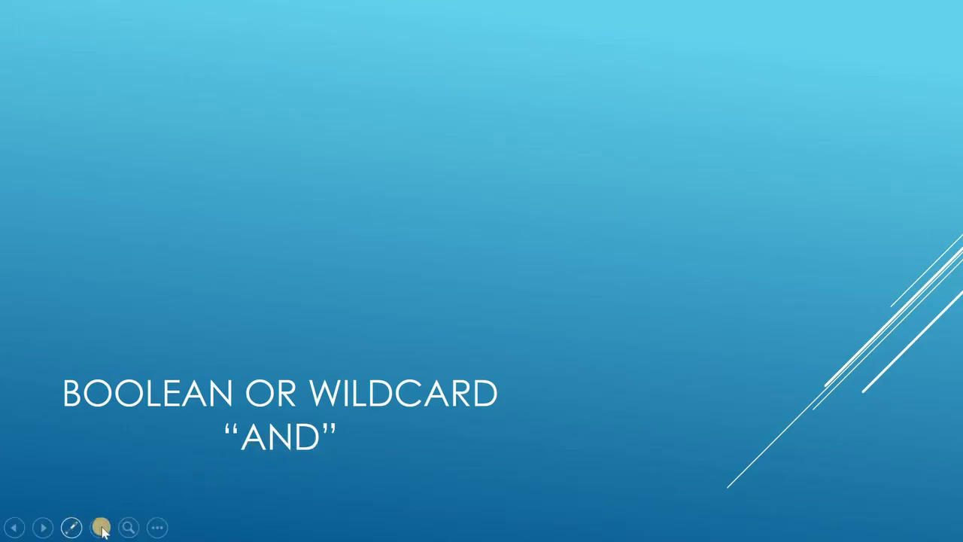
pyautogui.click(46, 527)
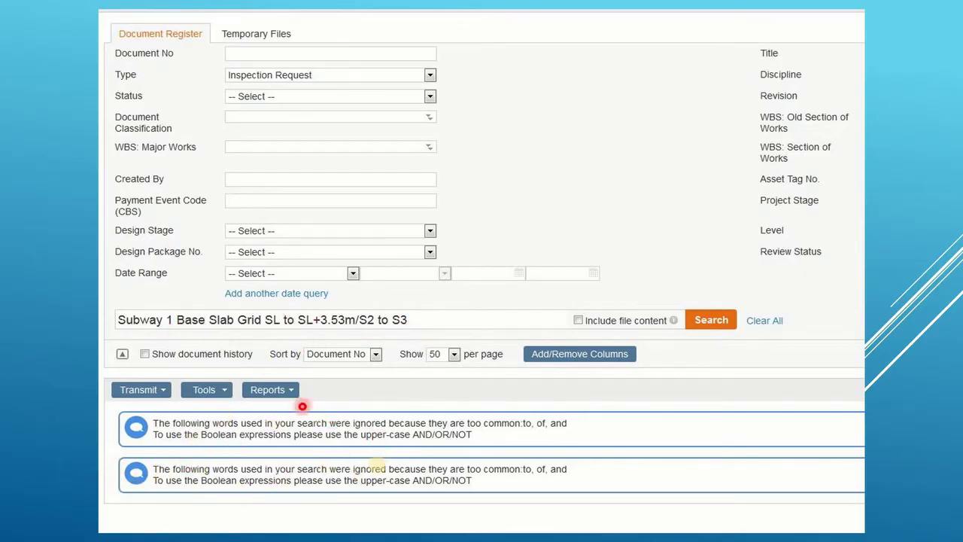
# Step through the AND search results returning 5 documents to the quote symbol title slide.
pyautogui.moveTo(42, 530)
pyautogui.press('Right')
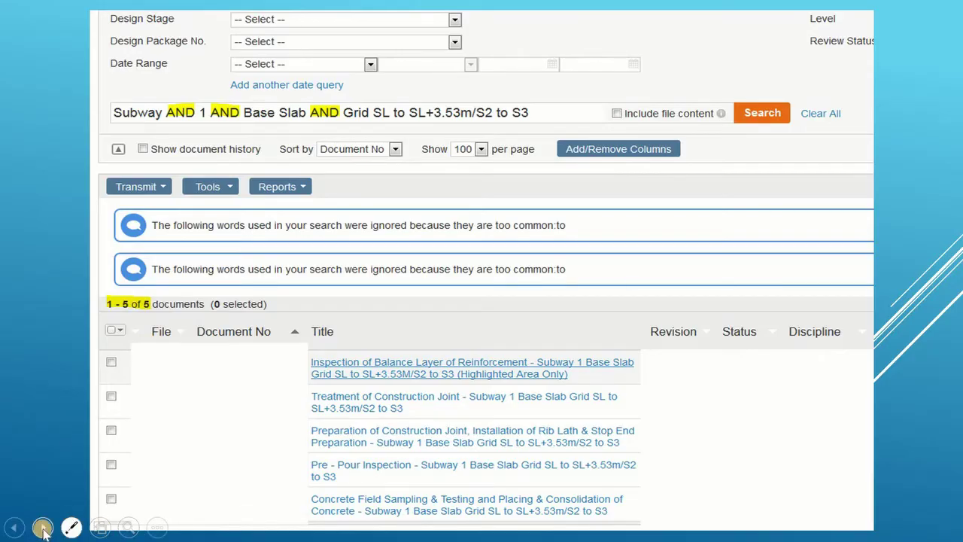
pyautogui.click(43, 528)
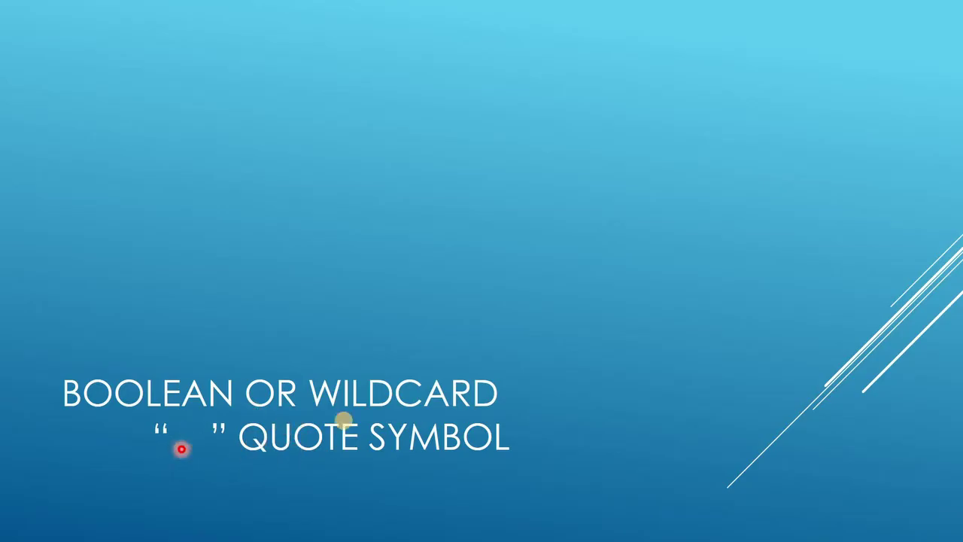
# Advance to the 'Subway 1 Base Slab Reinforcement' search example returning 115 documents.
pyautogui.moveTo(45, 529)
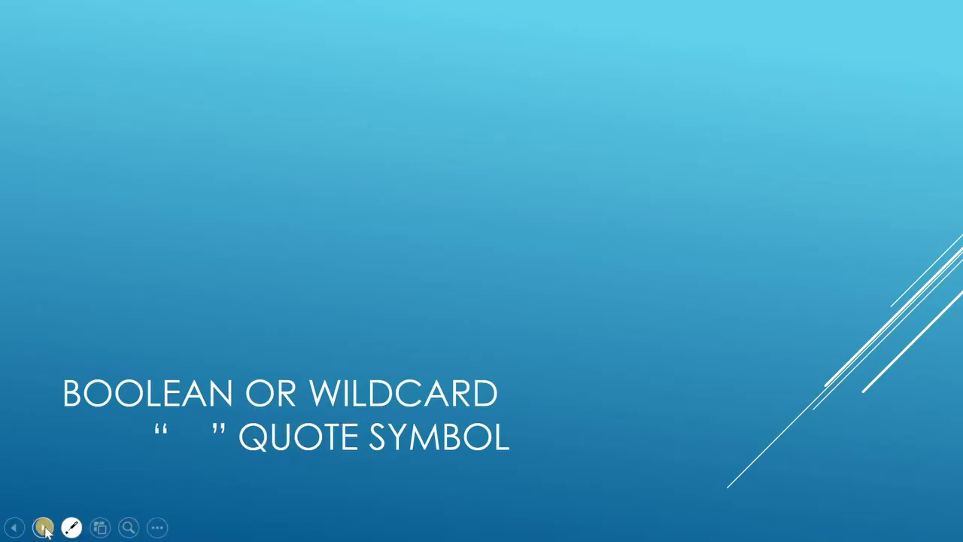
pyautogui.press('Right')
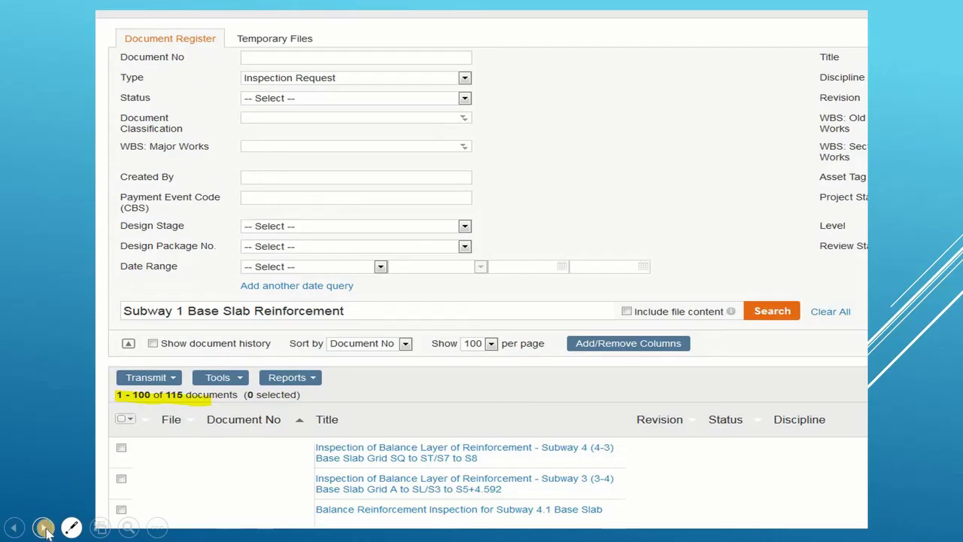
# Compare the quoted "Subway 1" results against the 115-result unquoted search.
pyautogui.click(43, 528)
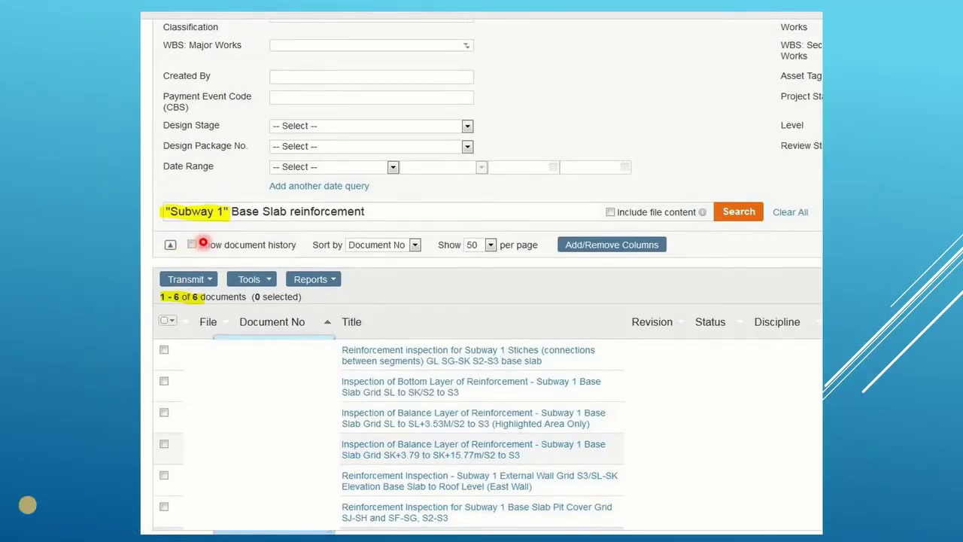
pyautogui.click(15, 528)
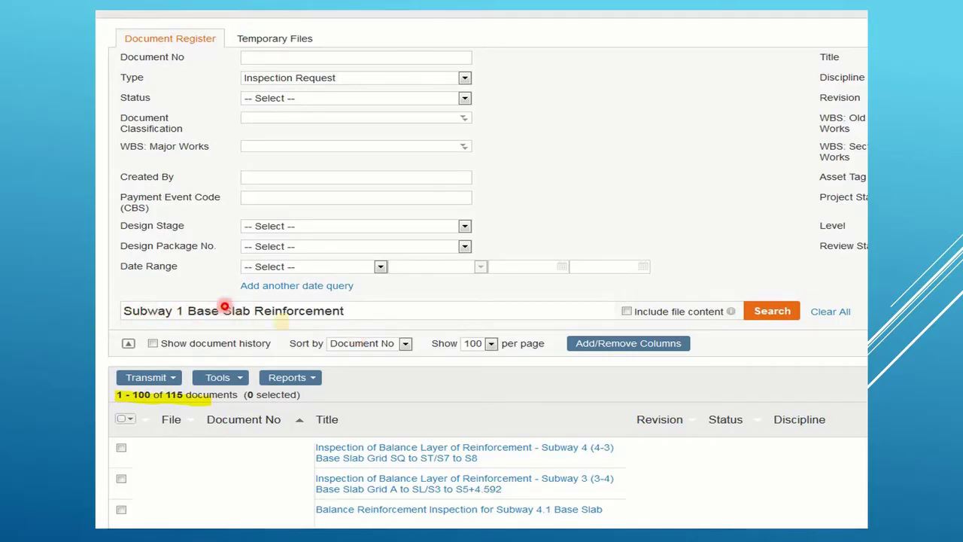
pyautogui.moveTo(45, 529)
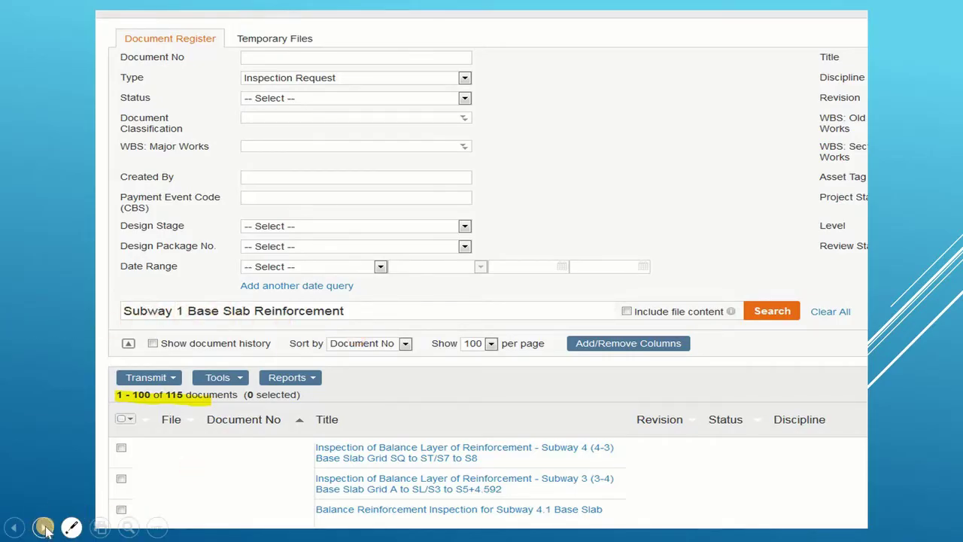
pyautogui.click(43, 528)
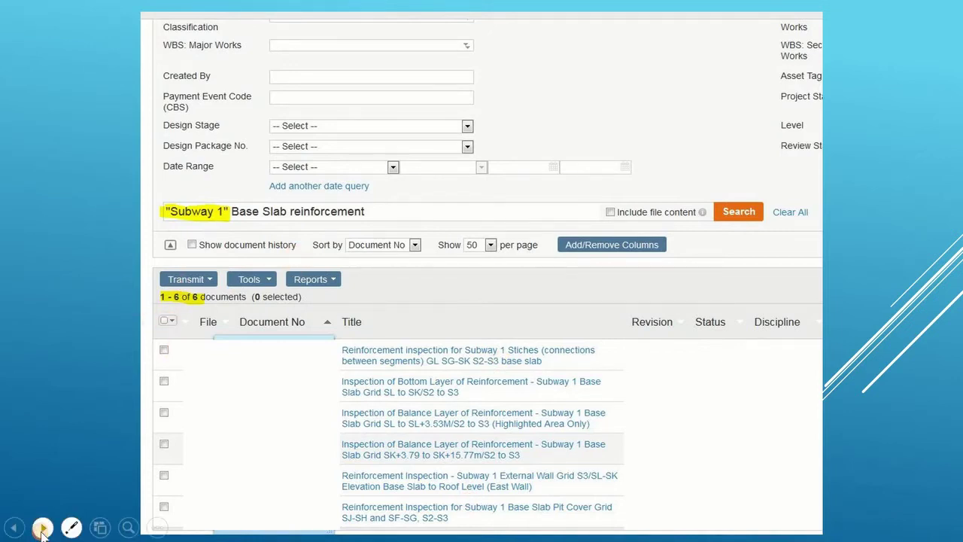
# Show Subway 1 Application unquoted (140) versus quoted (32), then reach the tilde title slide.
pyautogui.click(42, 527)
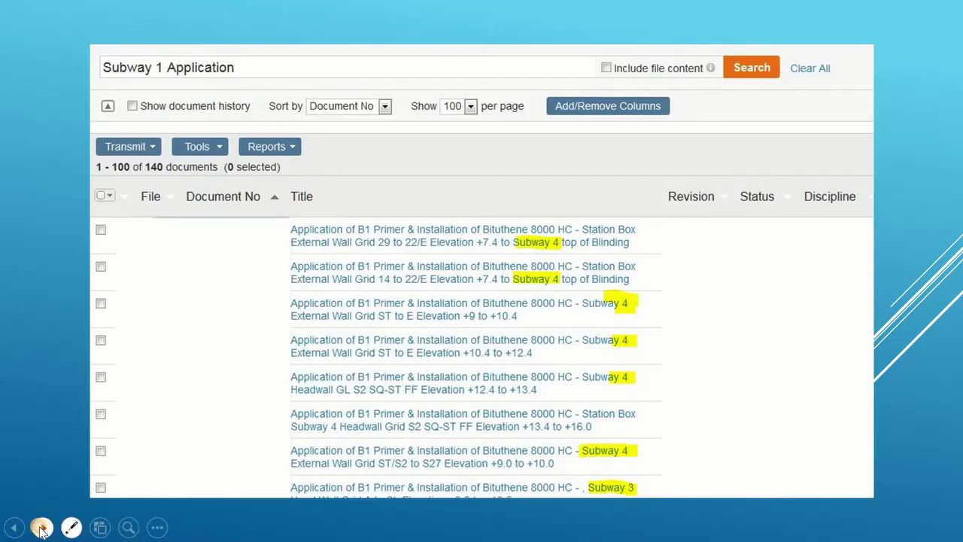
pyautogui.click(41, 529)
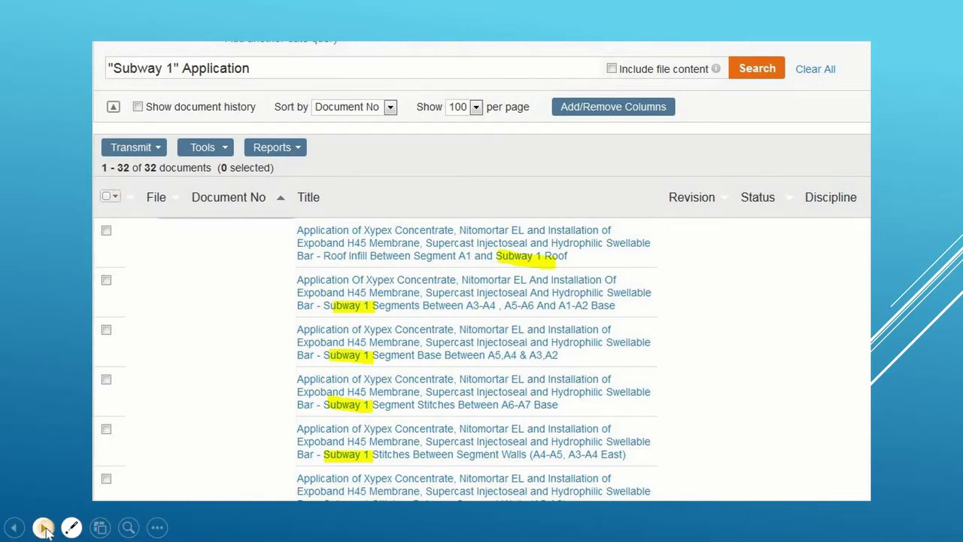
pyautogui.click(44, 528)
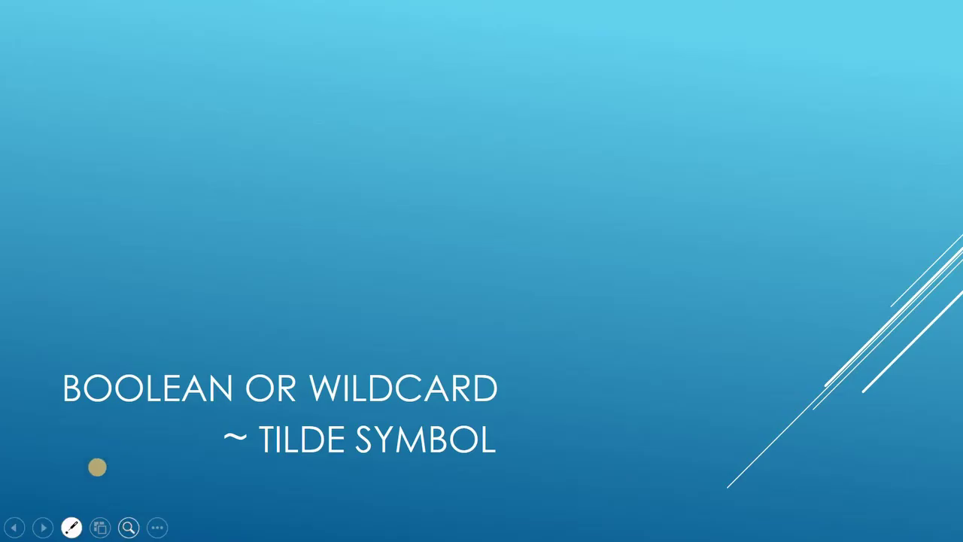
# Compare the plain 'need' search with 'need~' (10 documents), ending on the asterisk title slide.
pyautogui.moveTo(46, 531)
pyautogui.press('Right')
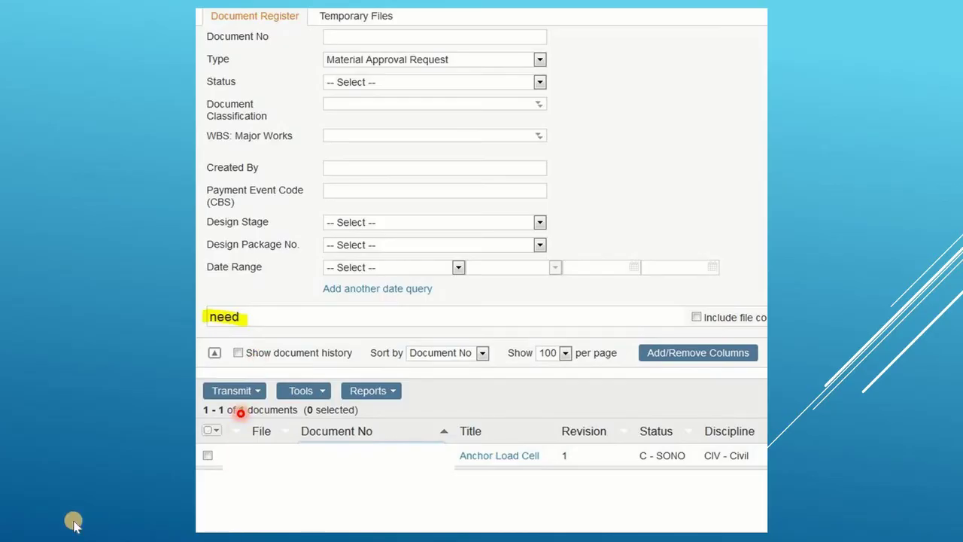
pyautogui.press('Right')
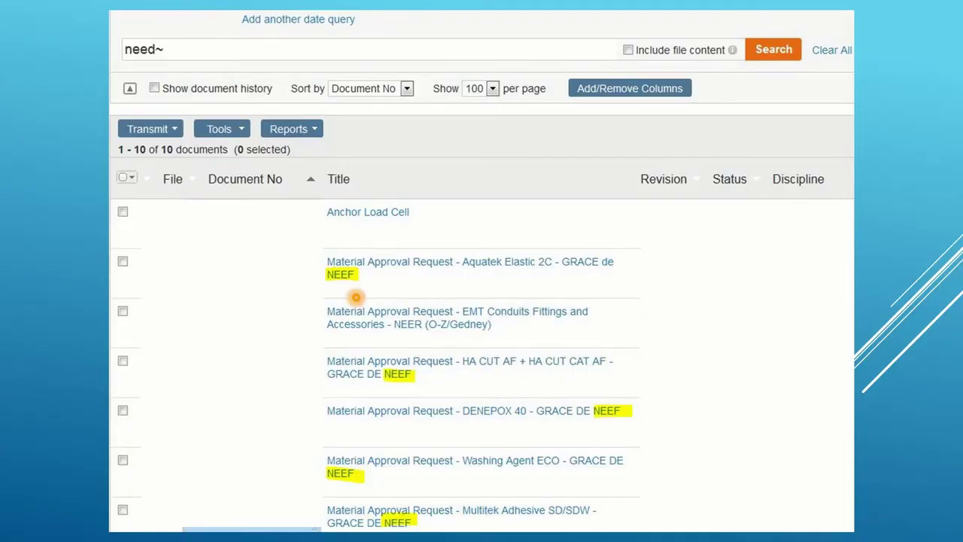
pyautogui.click(18, 526)
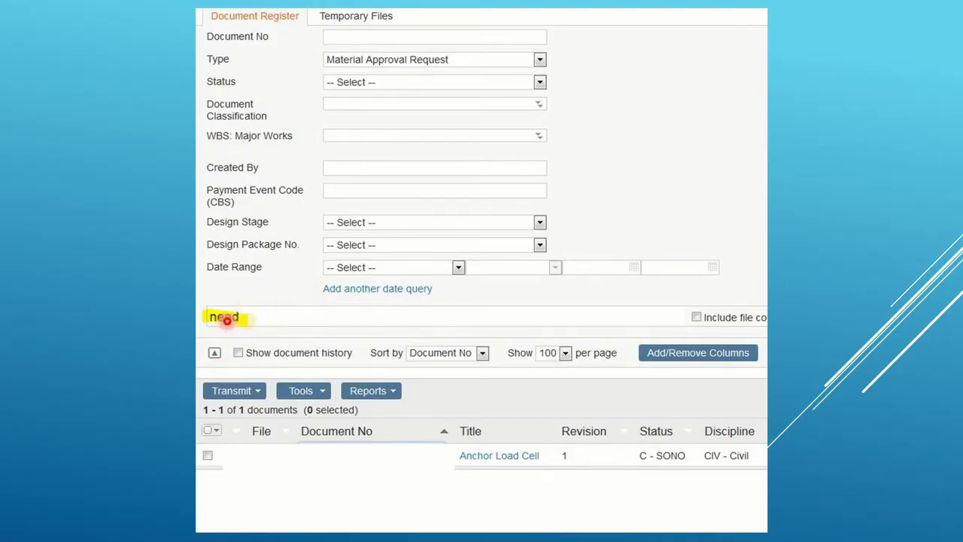
pyautogui.click(246, 320)
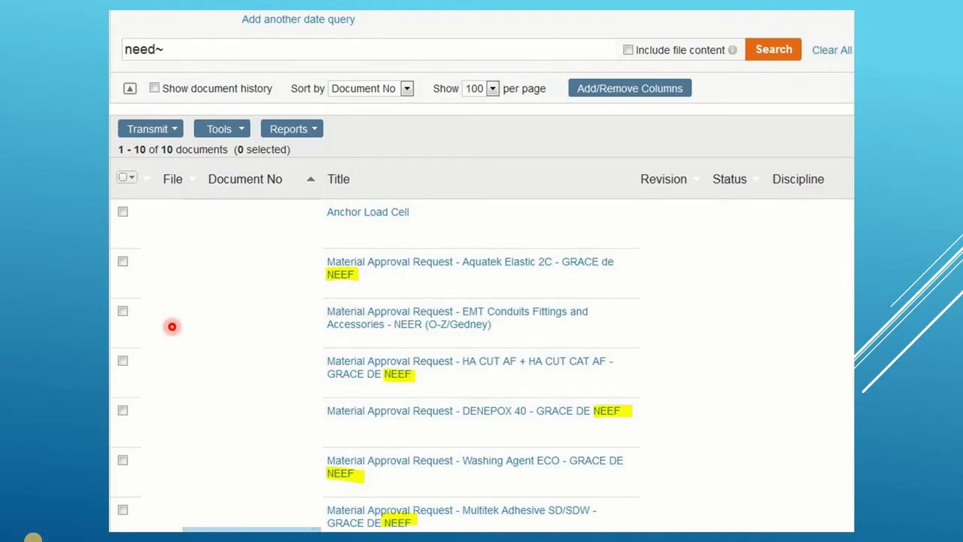
pyautogui.click(41, 527)
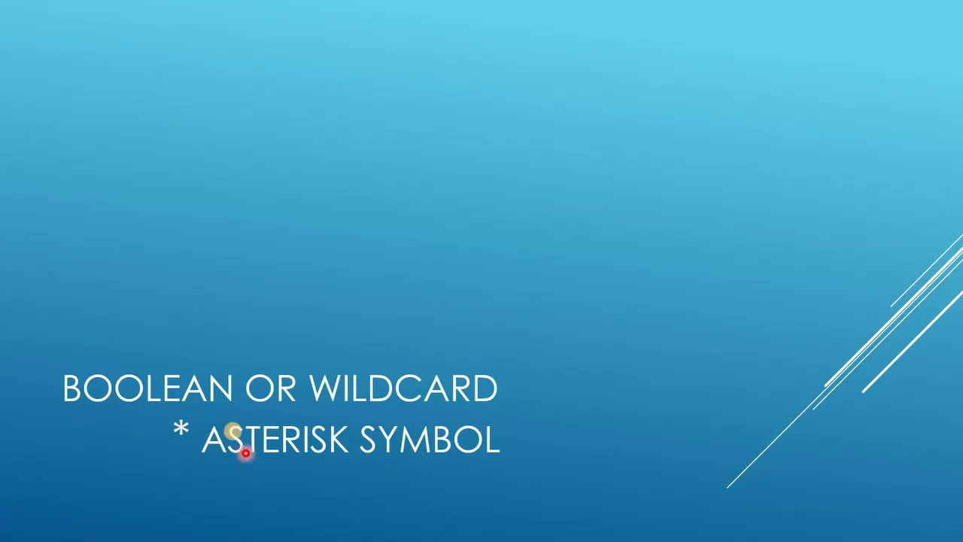
# Show the 'den' search, then 'den*' results with 8 documents including DENEPOX 40.
pyautogui.click(292, 410)
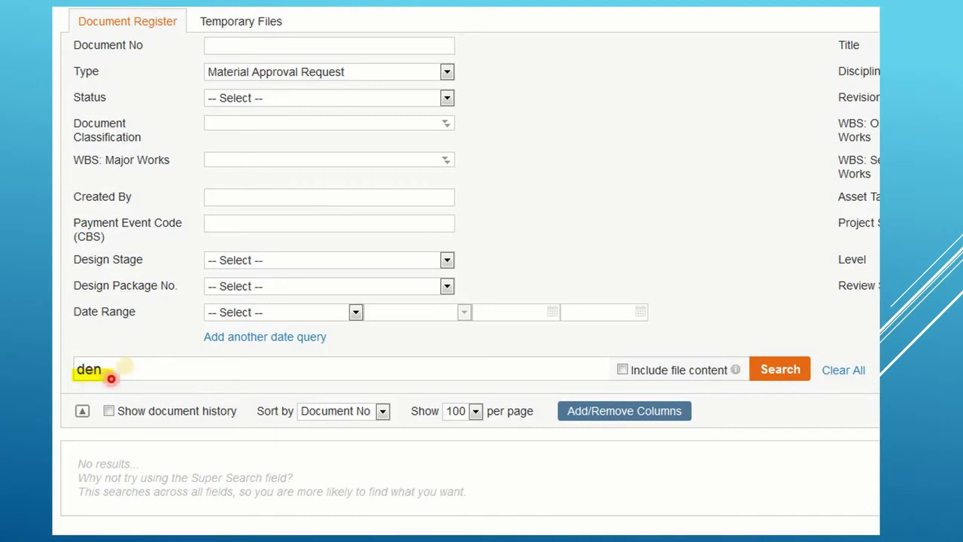
pyautogui.write('*')
pyautogui.press('Return')
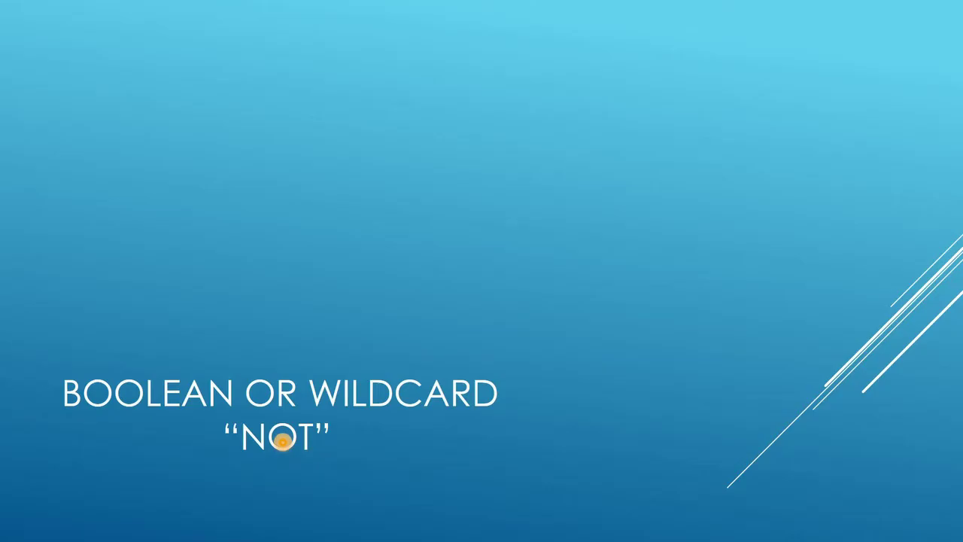
# Advance to the subway application search returning 132 documents with highlighted terms.
pyautogui.press('Right')
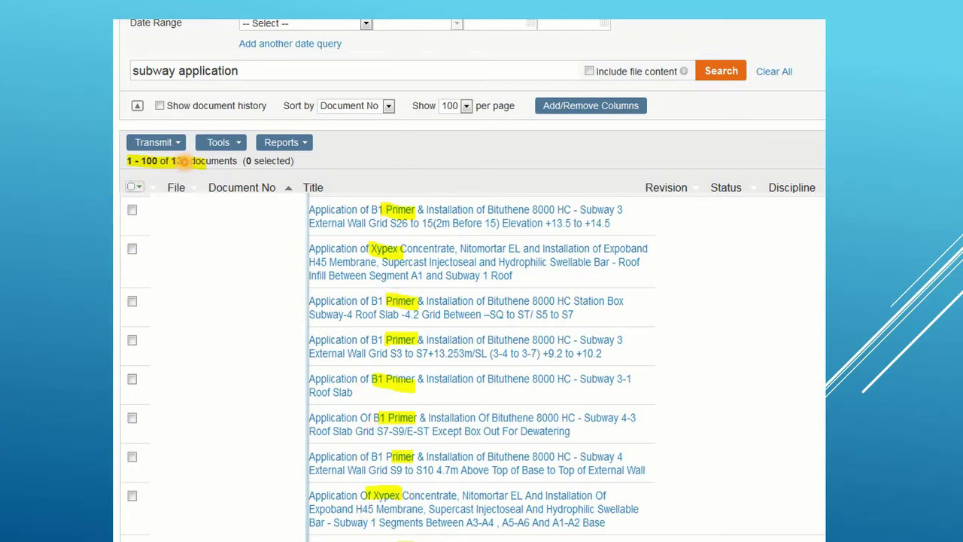
pyautogui.press('Right')
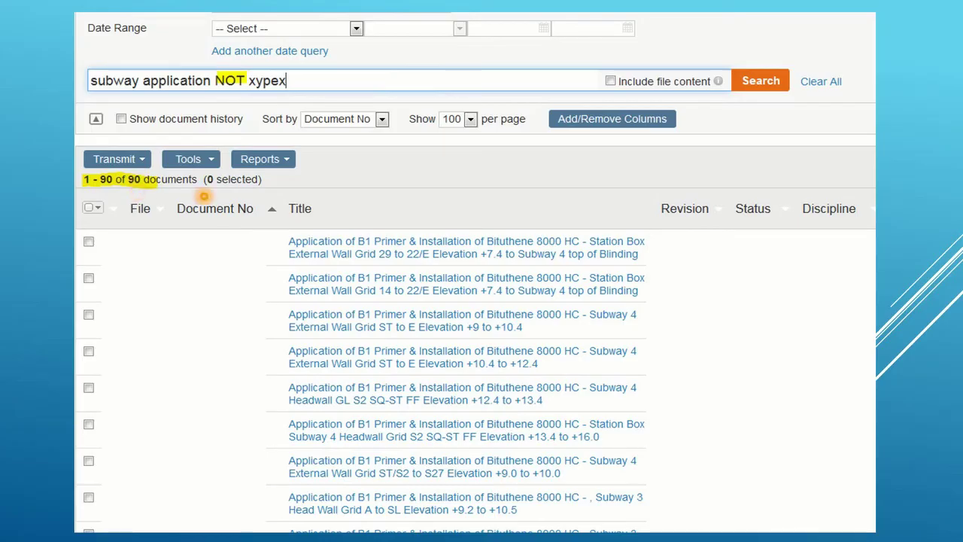
pyautogui.press('Right')
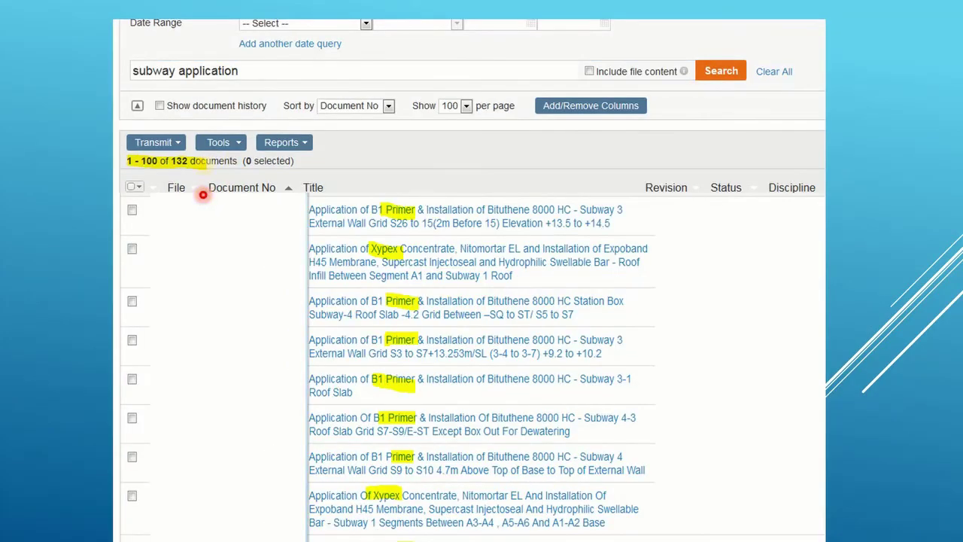
pyautogui.press('Right')
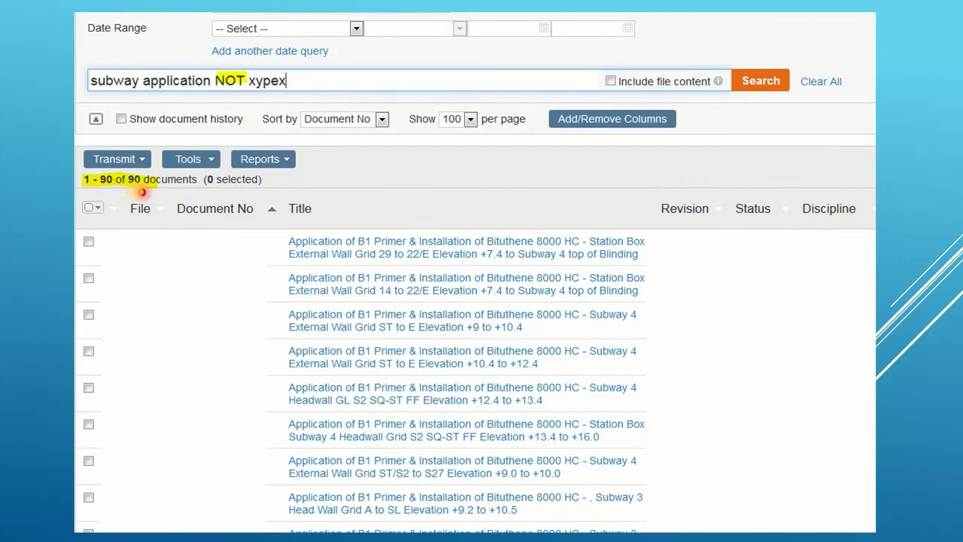
pyautogui.press('Left')
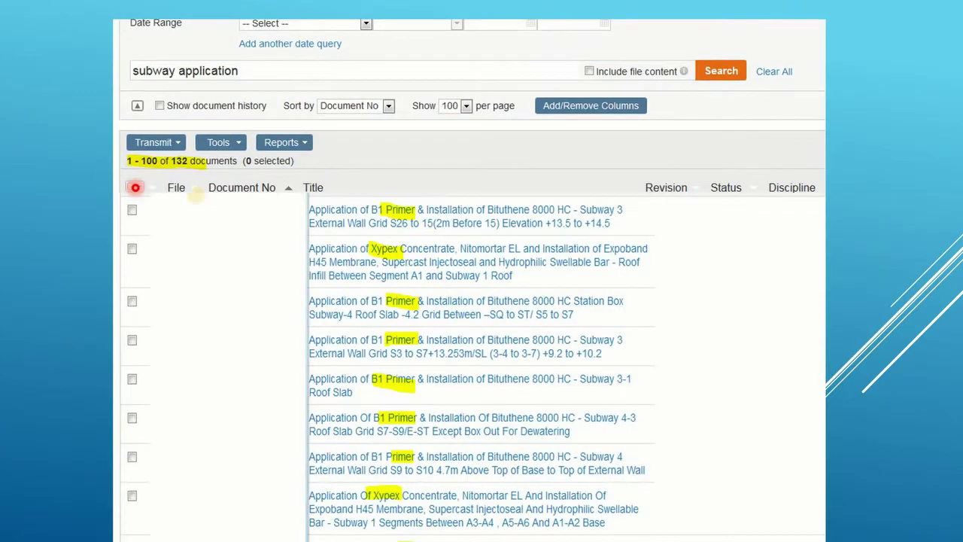
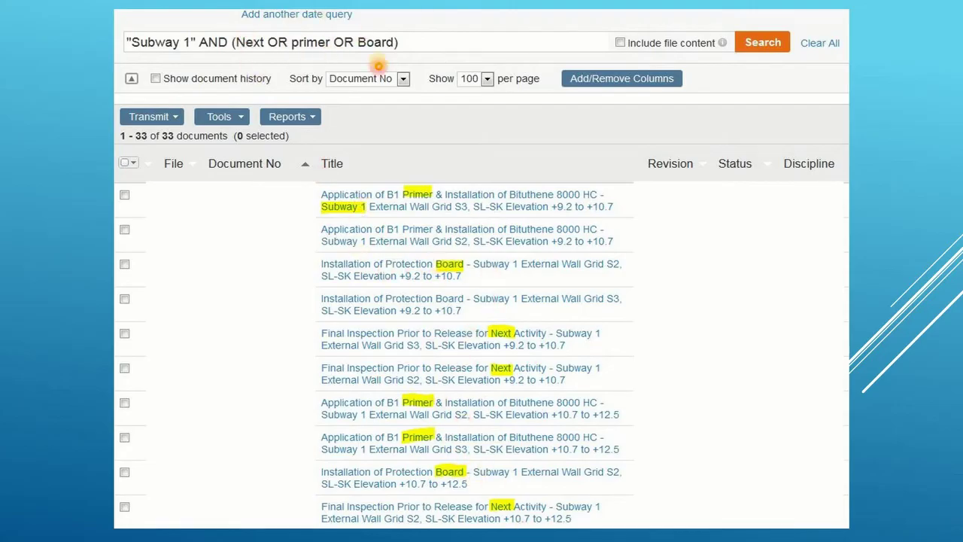
# Advance to the slide 'Use multiple Boolean or wildcard with any of combination above.'.
pyautogui.press('Right')
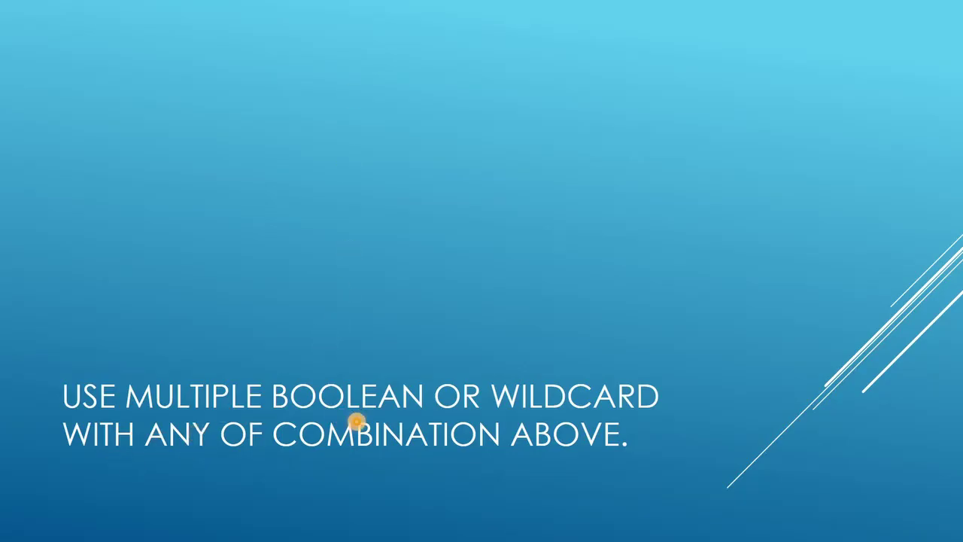
# Show the Subway 1 search results, then the versions excluding grout and shotcreting.
pyautogui.press('Right')
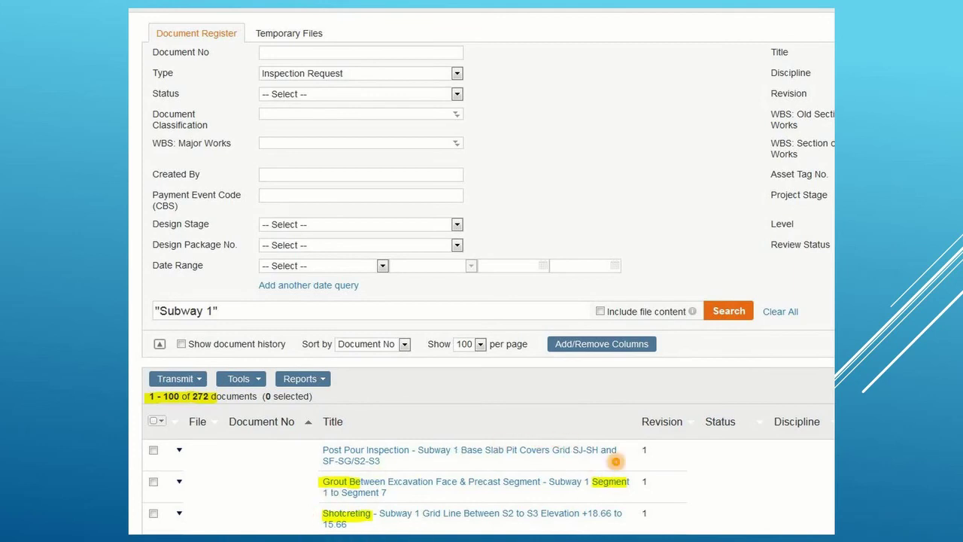
pyautogui.press('Right')
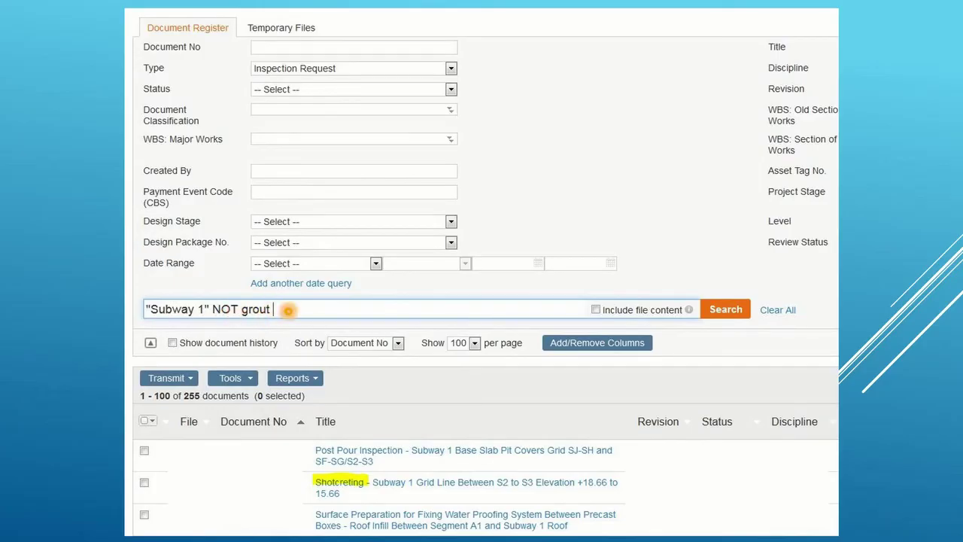
pyautogui.press('Right')
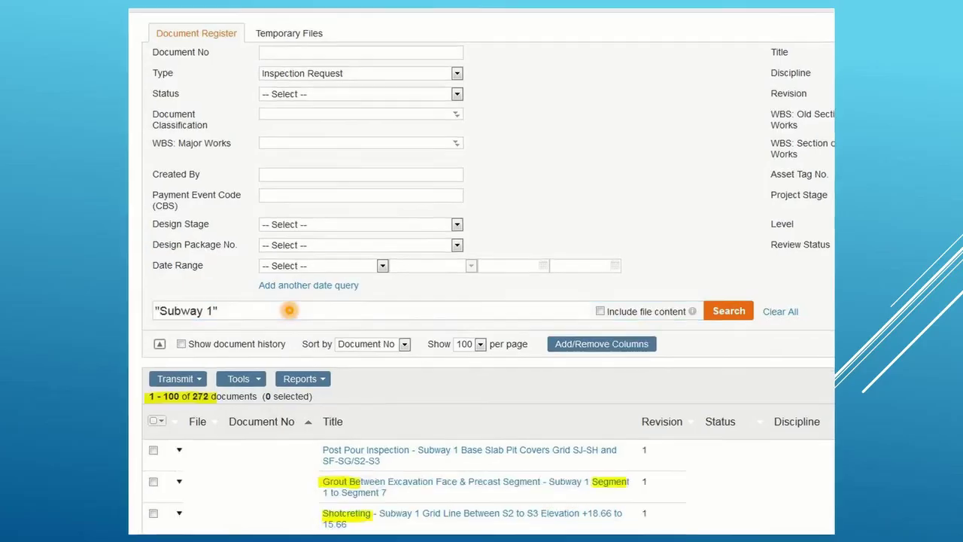
pyautogui.press('Right')
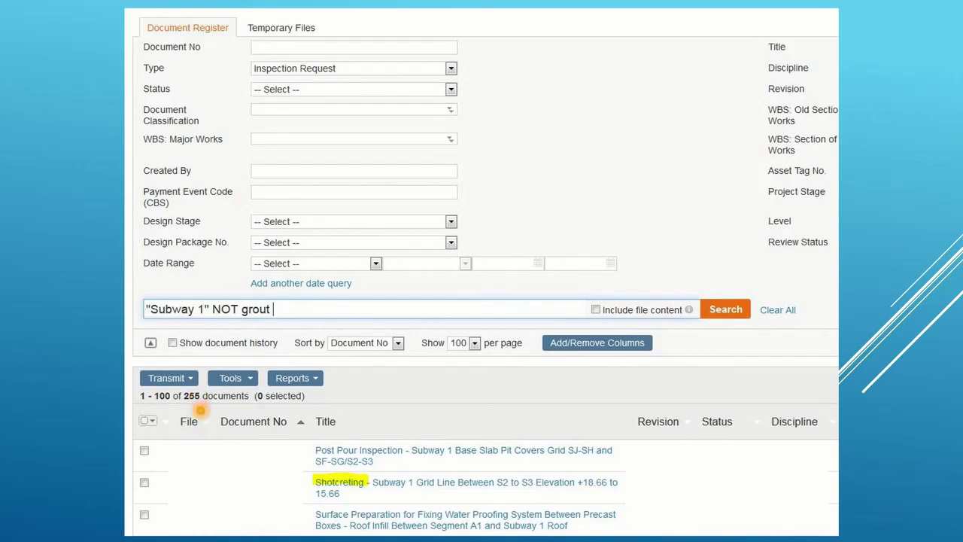
pyautogui.press('Right')
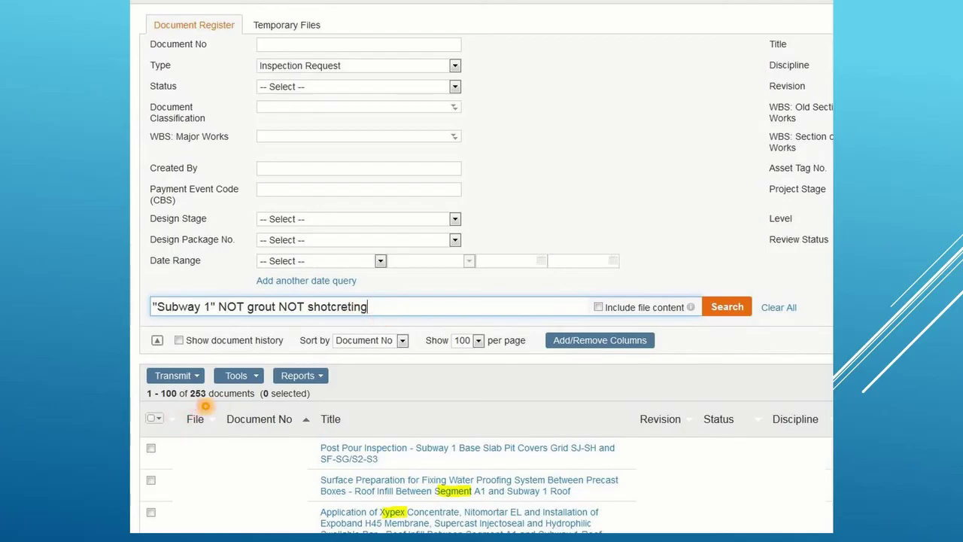
# Show the 161-result and compaction/soilcrete exclusion queries, then reach the another-combination slide.
pyautogui.press('Right')
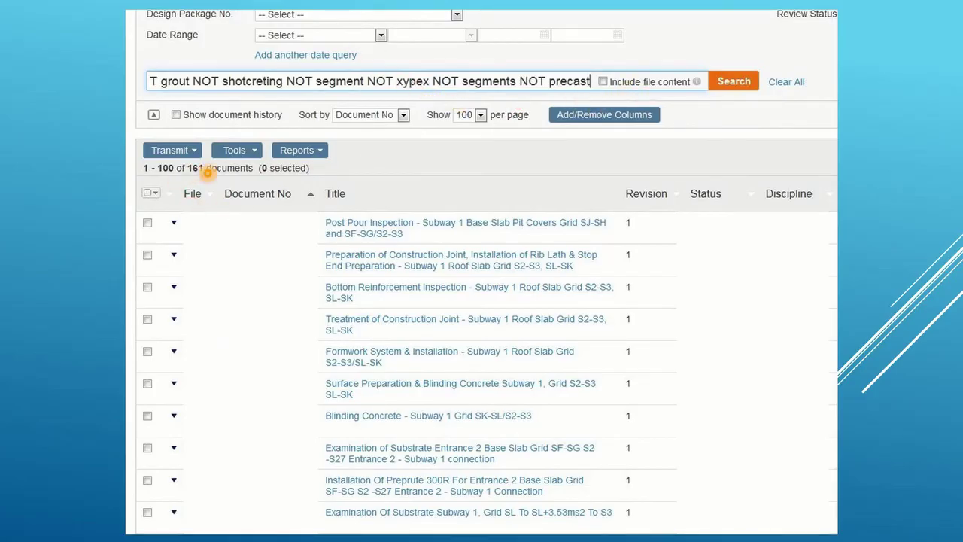
pyautogui.press('Right')
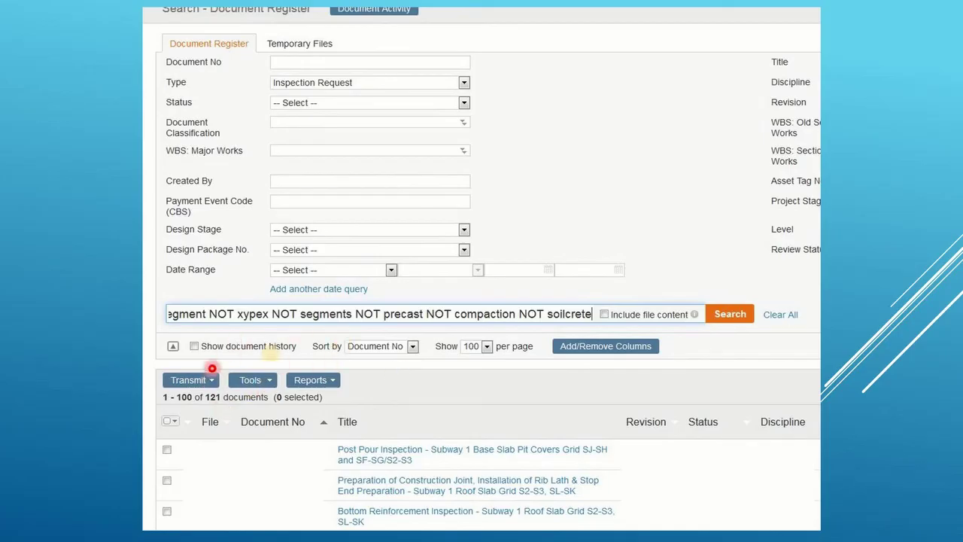
pyautogui.press('Right')
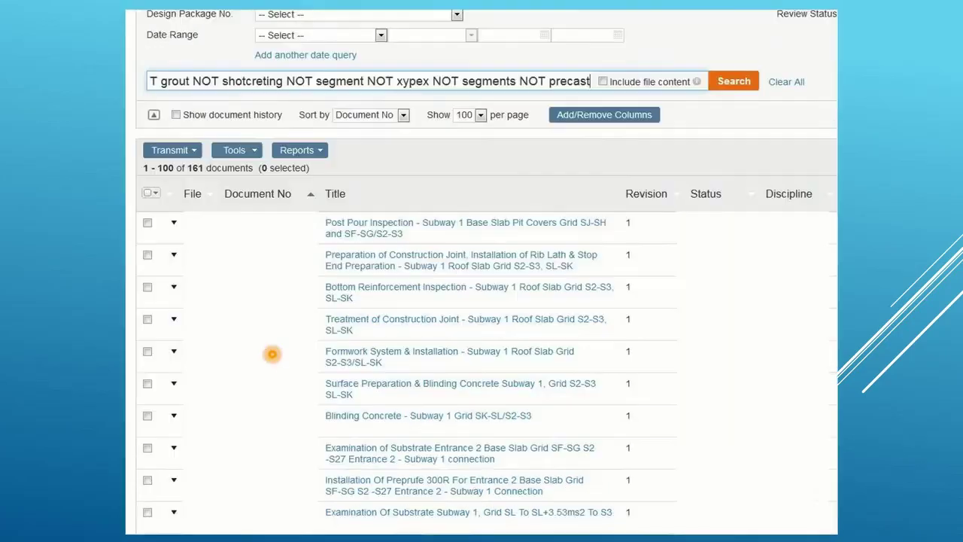
pyautogui.press('Right')
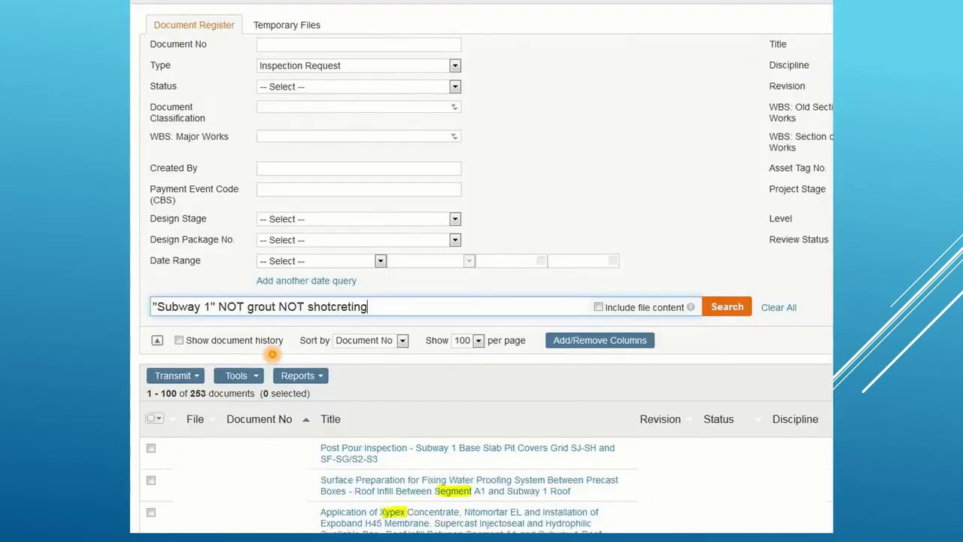
pyautogui.press('Right')
pyautogui.press('Right')
pyautogui.press('Right')
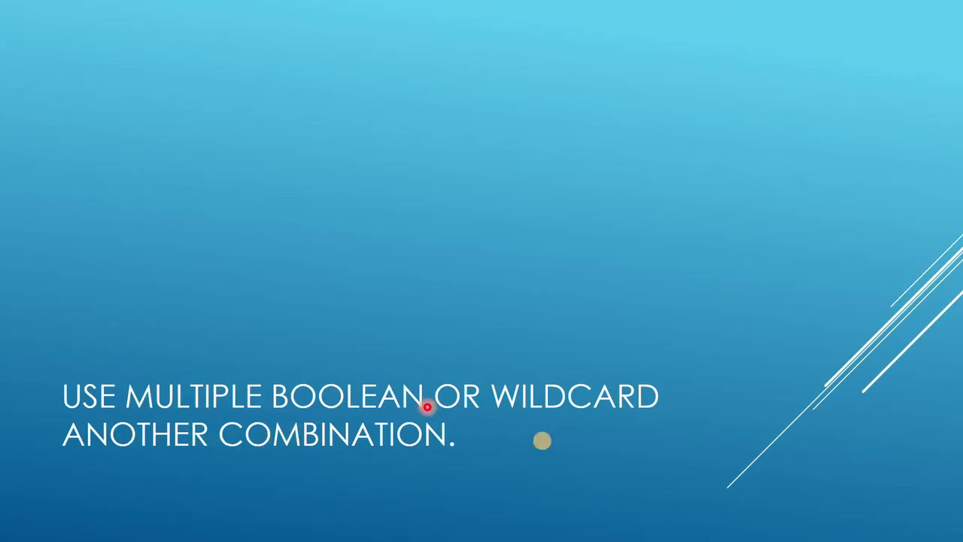
# Present the Subway 2, AND segment, and Reinforcement (57 results) screenshots, then end the show.
pyautogui.press('Right')
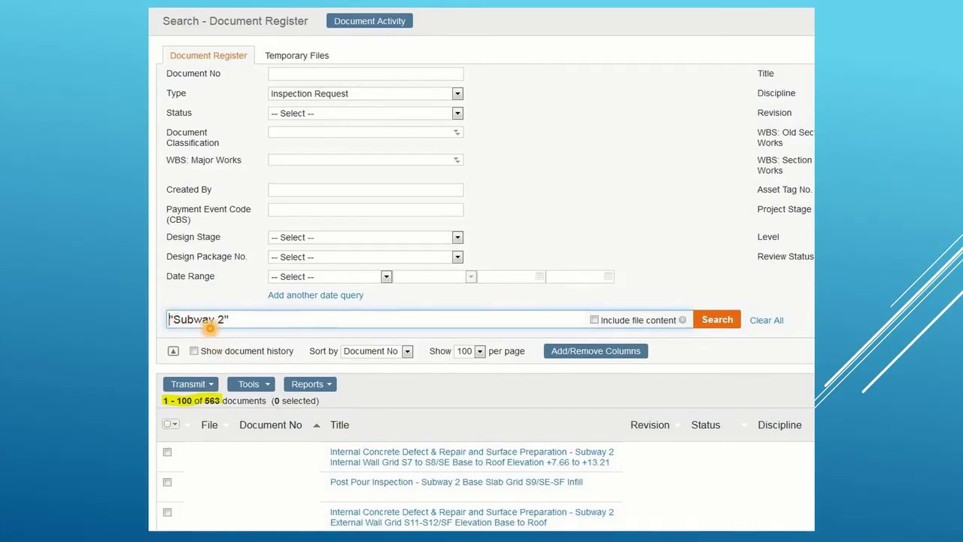
pyautogui.press('Right')
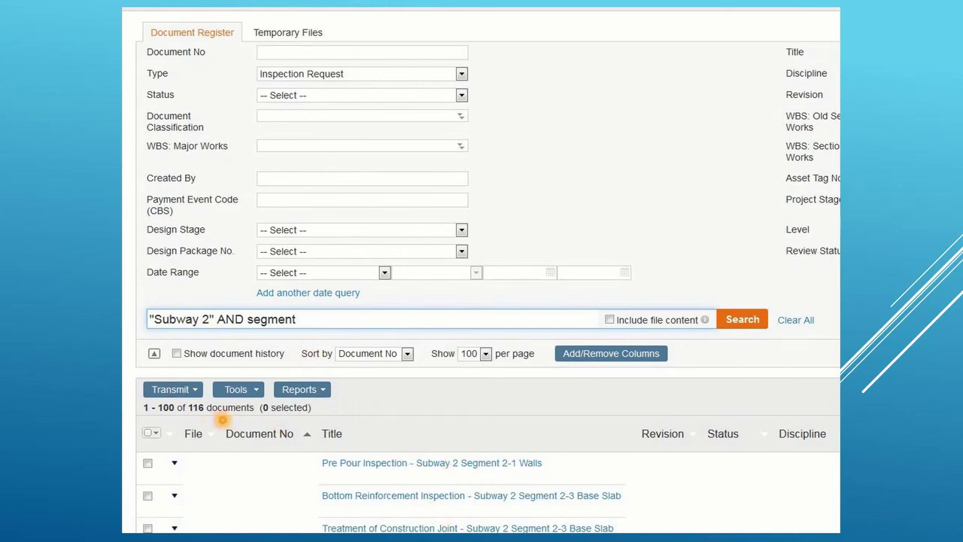
pyautogui.press('Right')
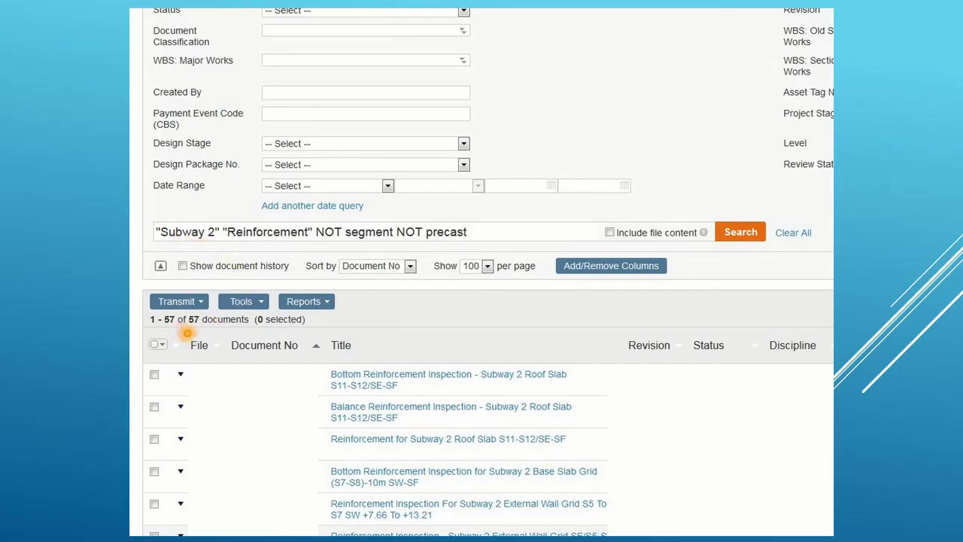
pyautogui.click(187, 333)
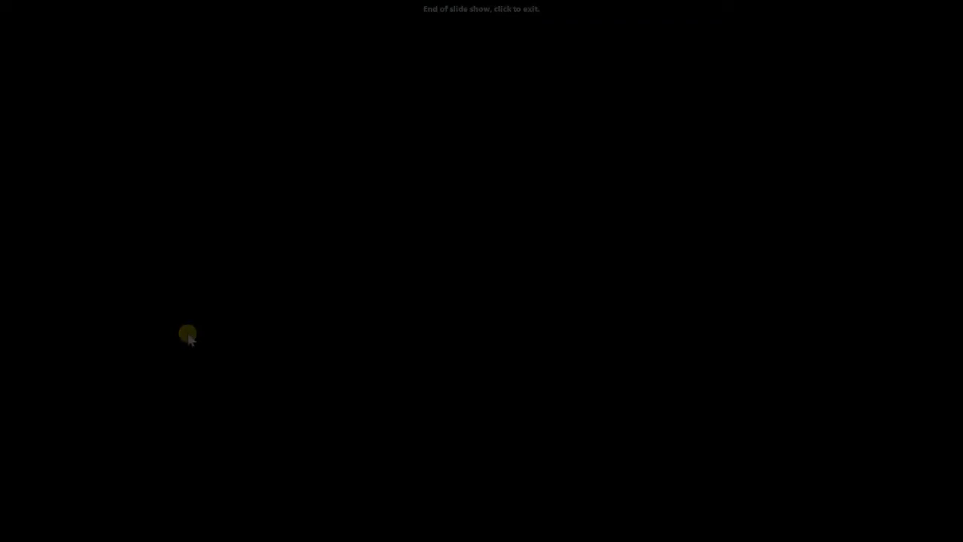